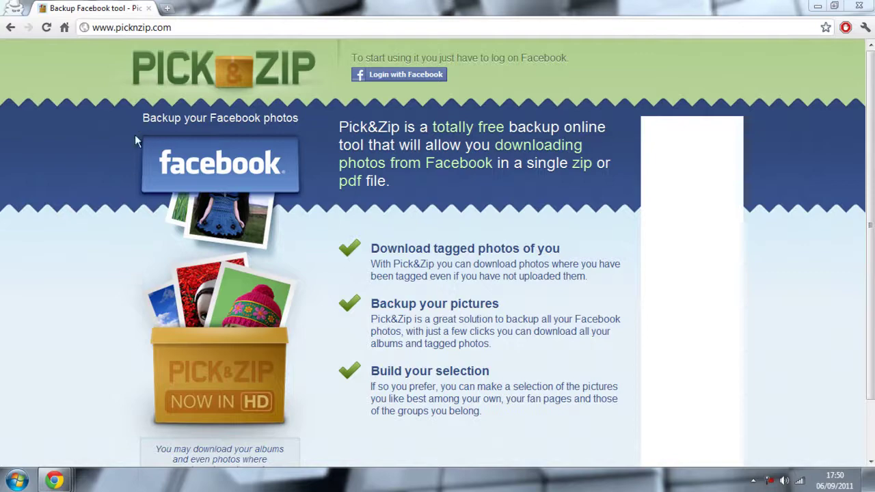
# - Log in to Pick&Zip with the Facebook account to reach its photo app page
pyautogui.moveTo(192, 24); pyautogui.dragTo(92, 27)
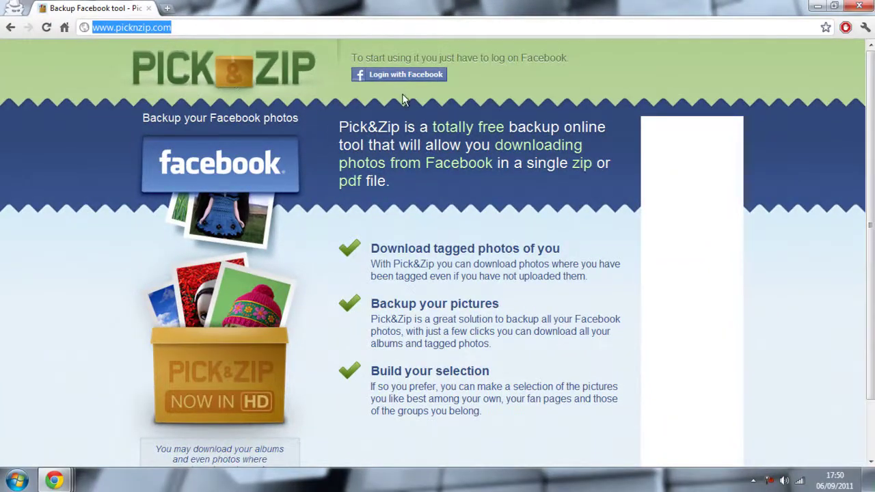
pyautogui.click(404, 75)
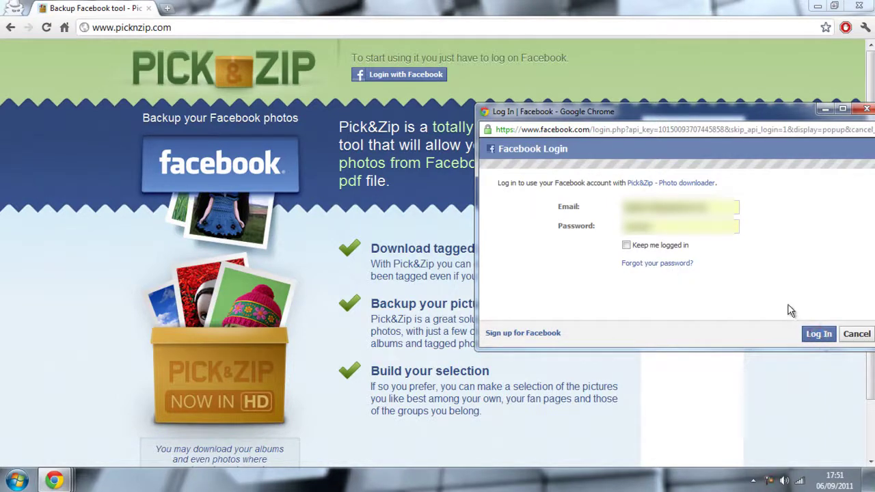
pyautogui.click(817, 335)
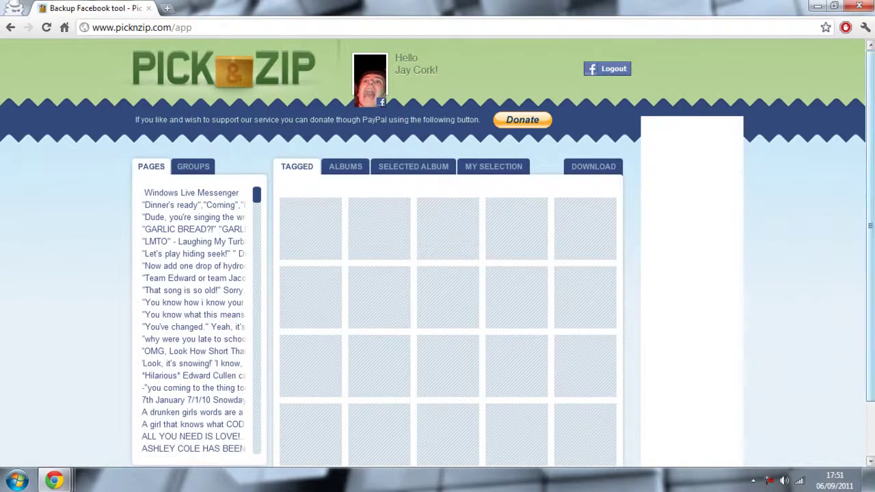
# - Switch to the Albums view and load the tagged Facebook photos, page 1 of 18
pyautogui.scroll(-2, 872, 123)
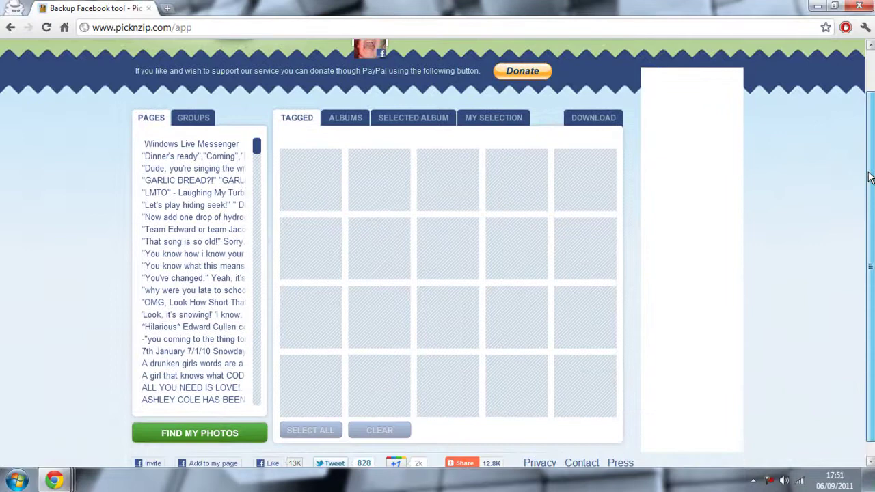
pyautogui.scroll(-1, 869, 178)
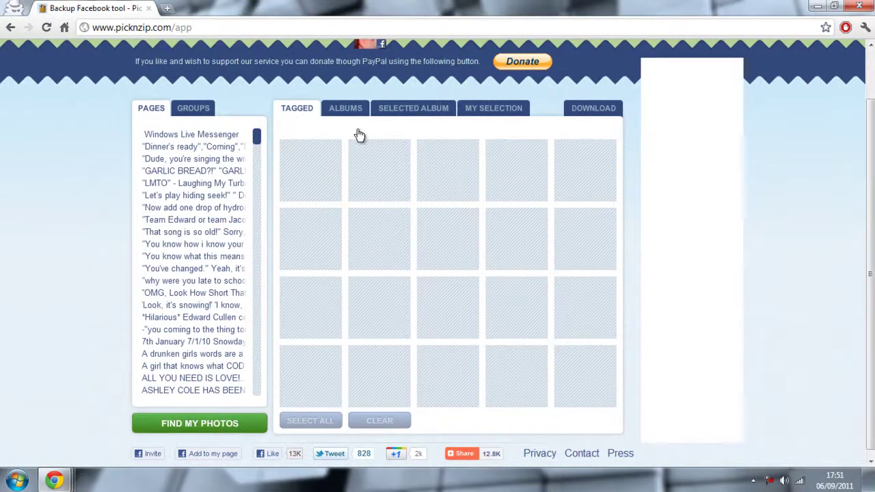
pyautogui.click(342, 108)
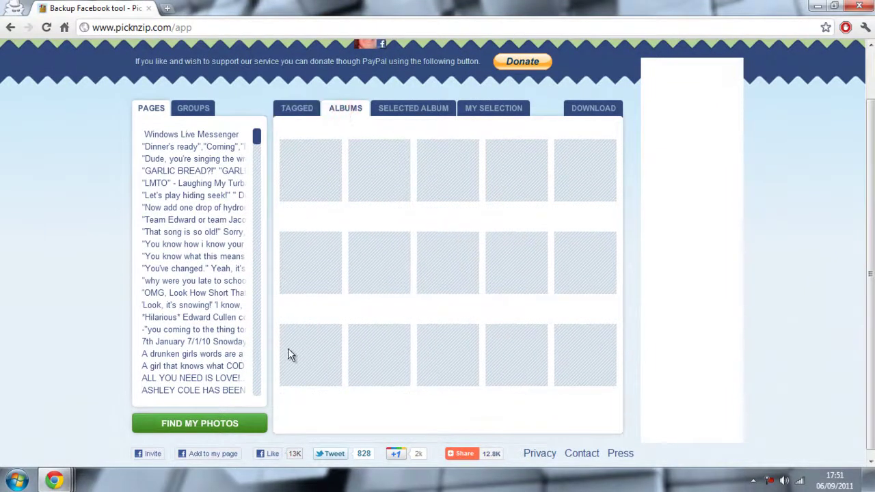
pyautogui.click(237, 431)
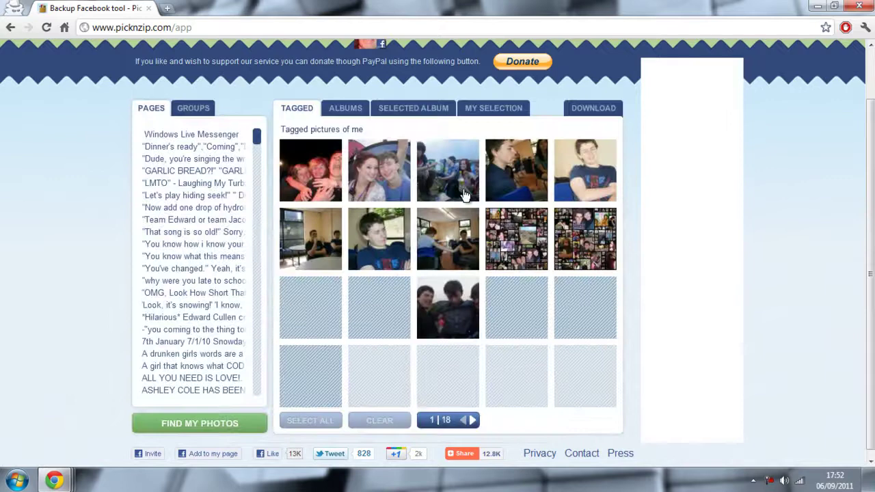
# - Pick the second tagged photo of the young pair, dismissing the accidental AddThis share popup
pyautogui.click(371, 167)
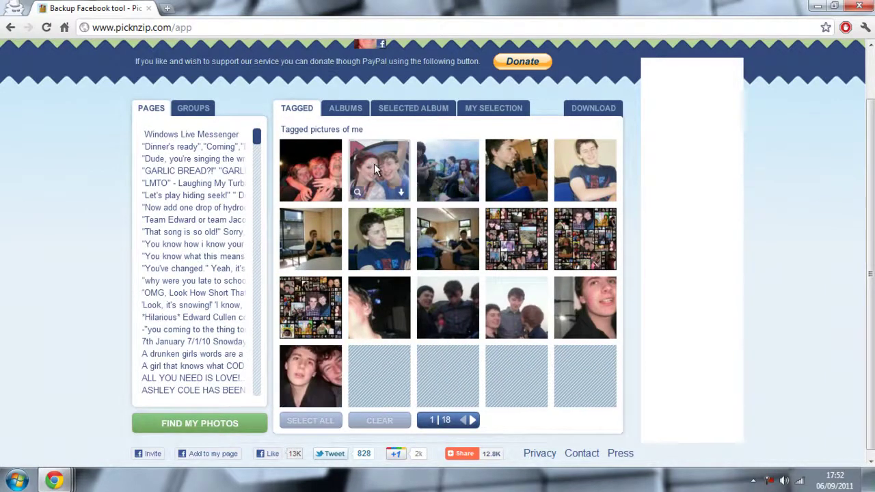
pyautogui.click(397, 197)
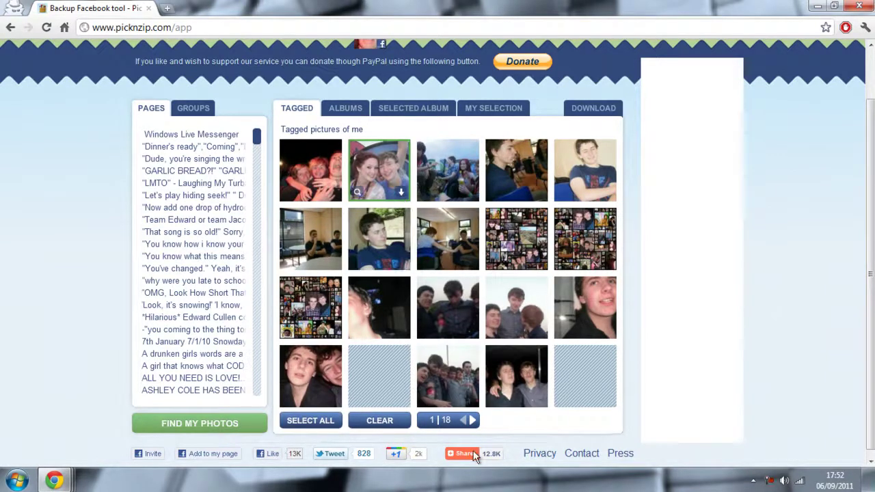
pyautogui.click(476, 457)
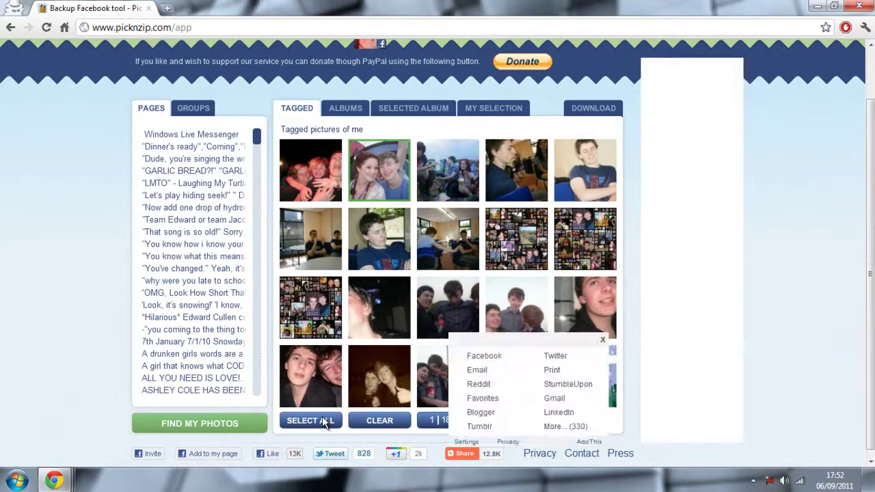
pyautogui.click(690, 271)
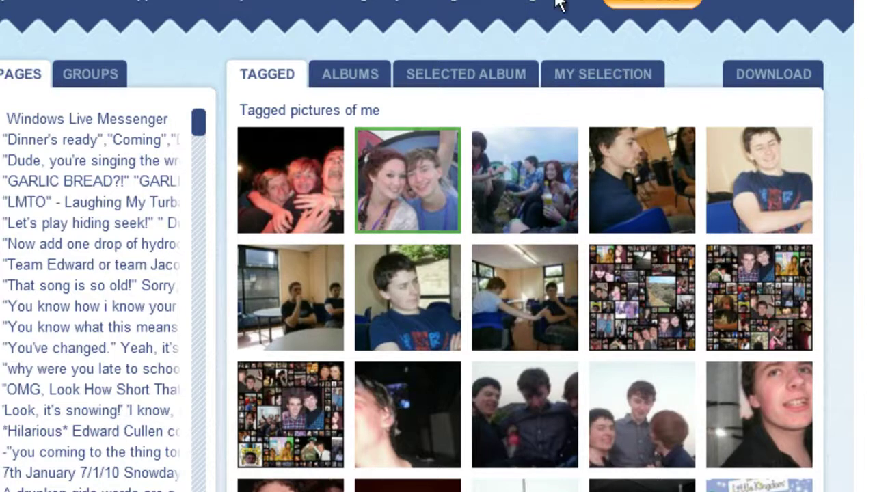
pyautogui.moveTo(596, 183)
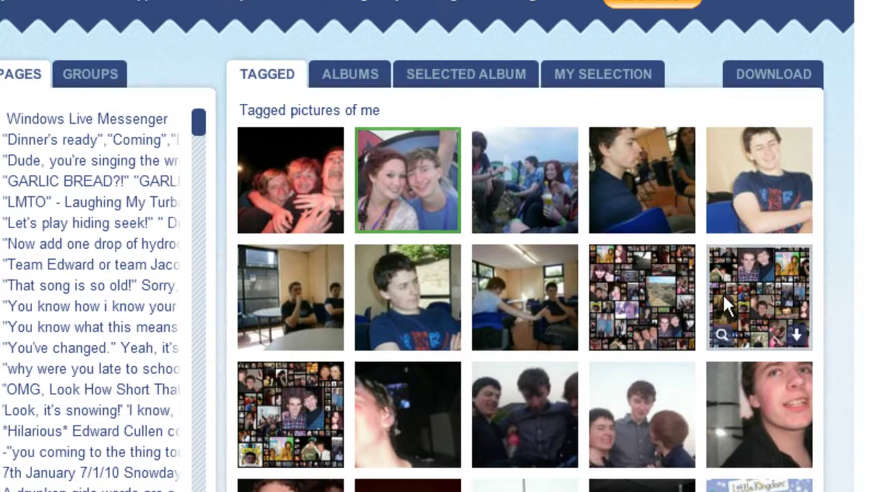
pyautogui.moveTo(443, 221)
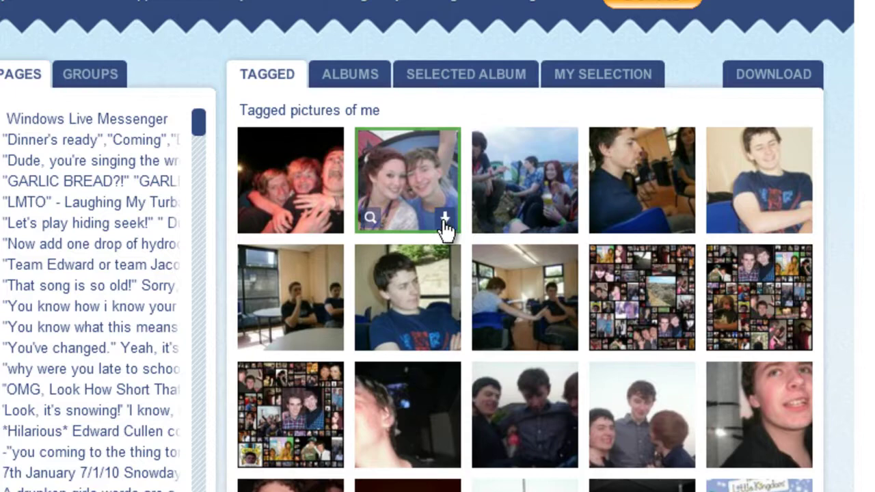
# - Download the picked photo as a ZIP archive saved to the Desktop as pick&zip
pyautogui.click(443, 221)
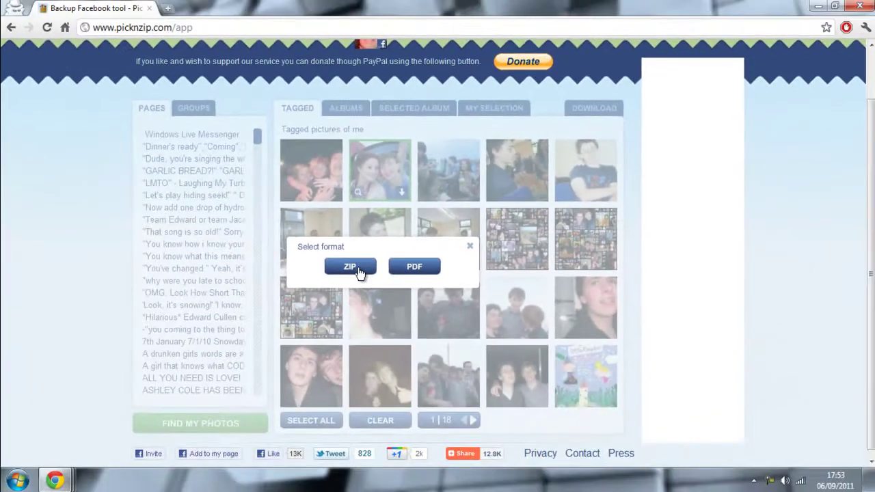
pyautogui.click(350, 267)
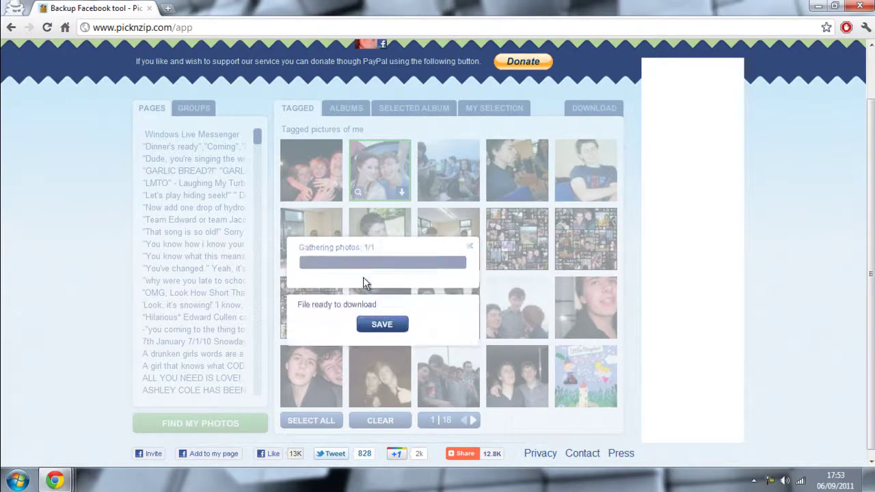
pyautogui.click(375, 325)
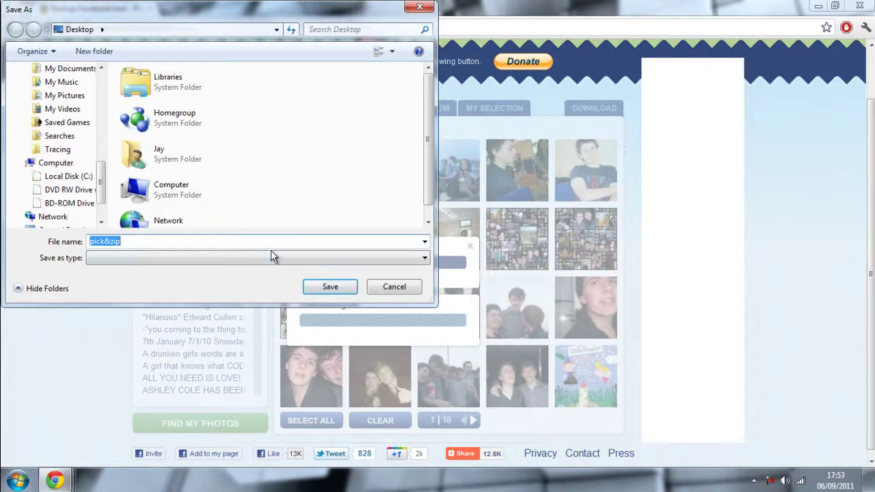
pyautogui.click(331, 286)
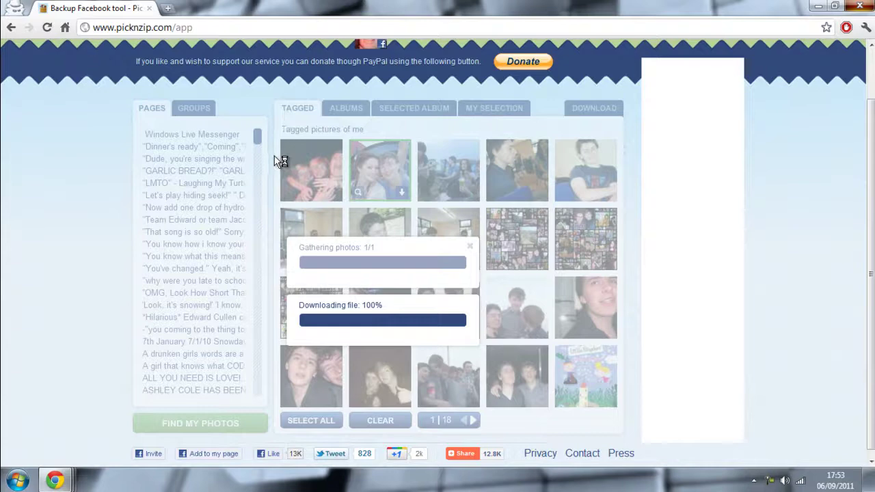
pyautogui.press('super+d')
# - Extract the pick&zip archive with 7-Zip into a pick&zip folder on the desktop
pyautogui.doubleClick(25, 91)
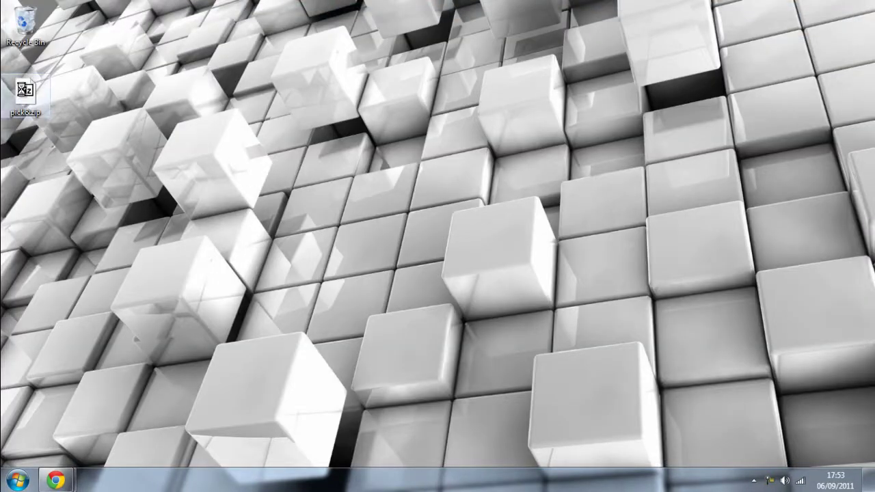
pyautogui.rightClick(23, 89)
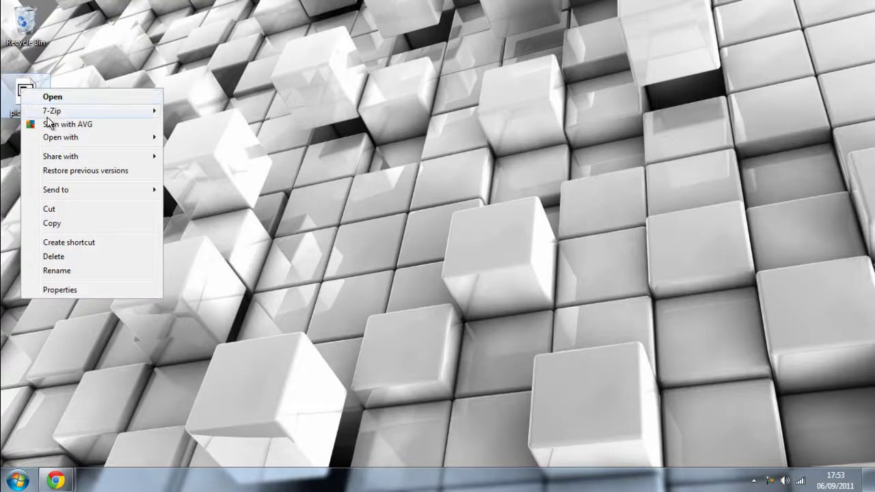
pyautogui.moveTo(50, 111)
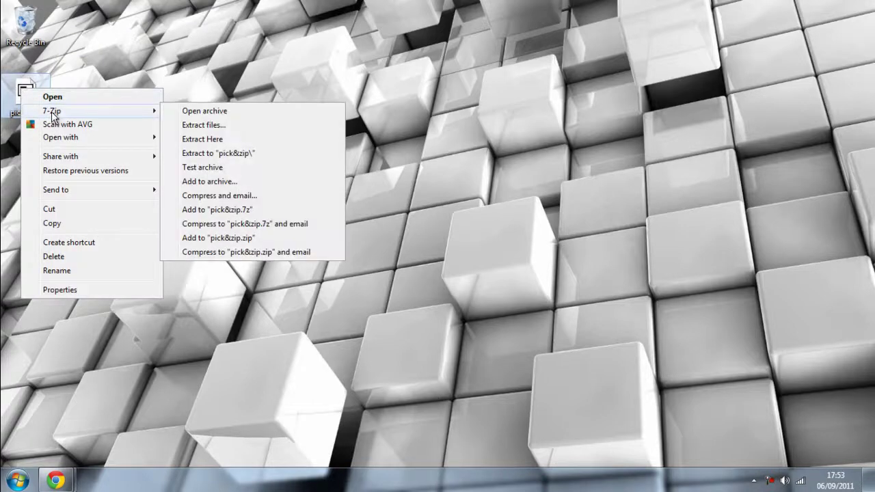
pyautogui.click(199, 126)
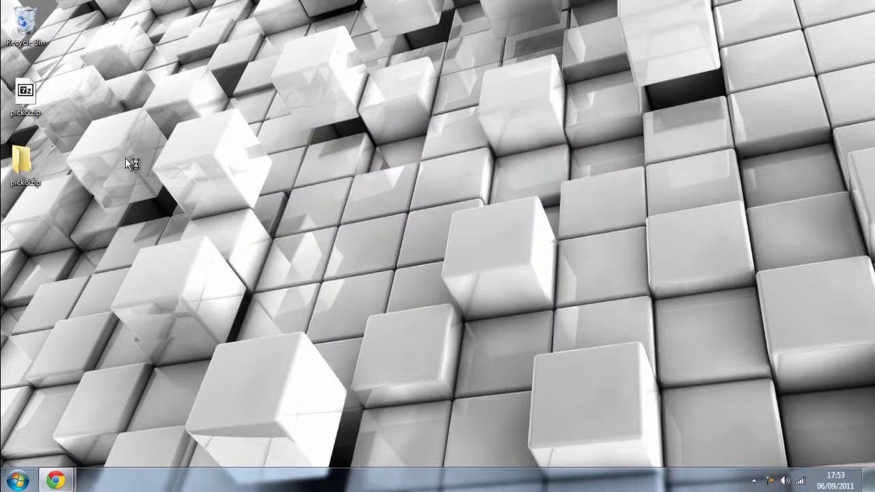
# - Open the extracted pick&zip folder and launch a new Chrome window from the taskbar
pyautogui.doubleClick(24, 170)
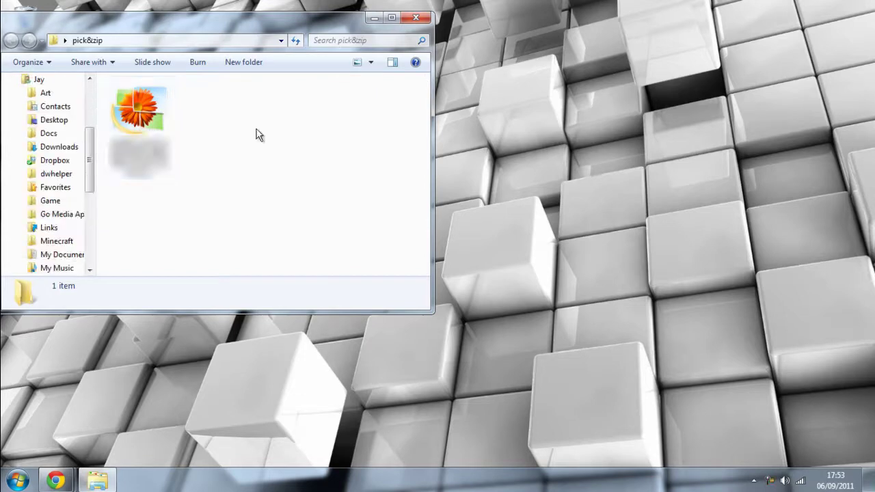
pyautogui.rightClick(56, 480)
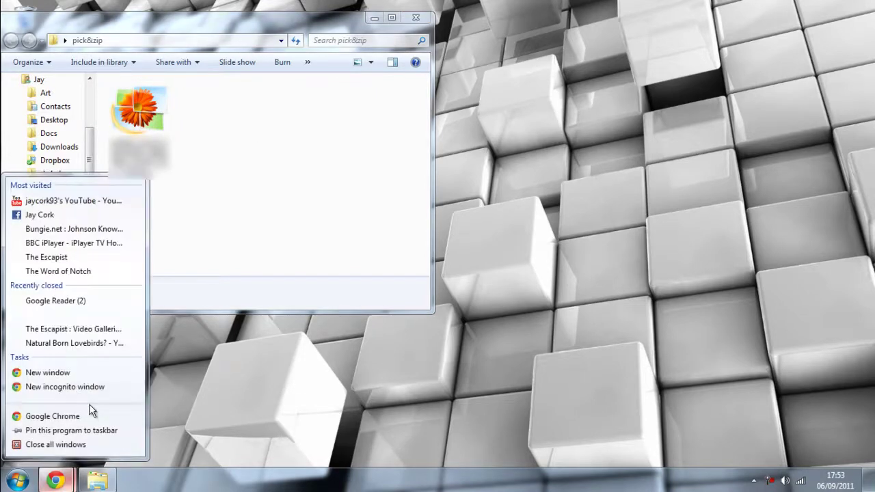
pyautogui.click(71, 372)
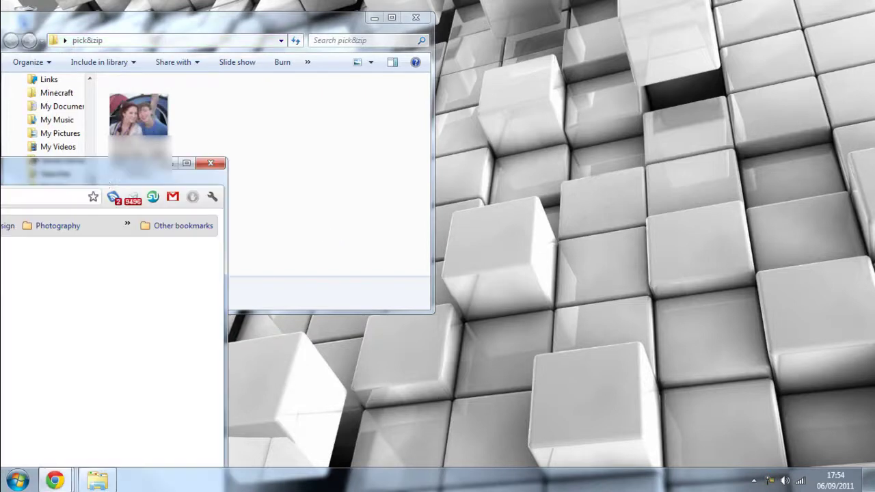
# - Go to Google+ Photos and start uploading into a new album dated September 6, 2011
pyautogui.moveTo(105, 175); pyautogui.dragTo(530, 3)
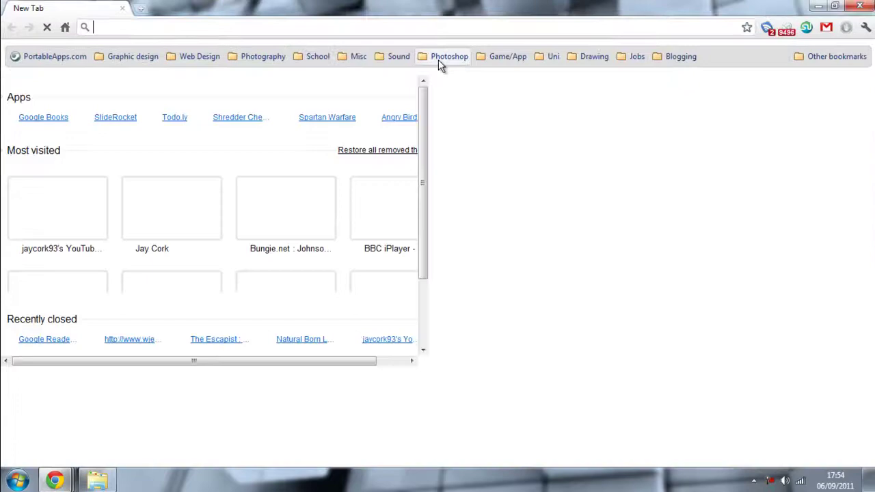
pyautogui.write('plus.google.com')
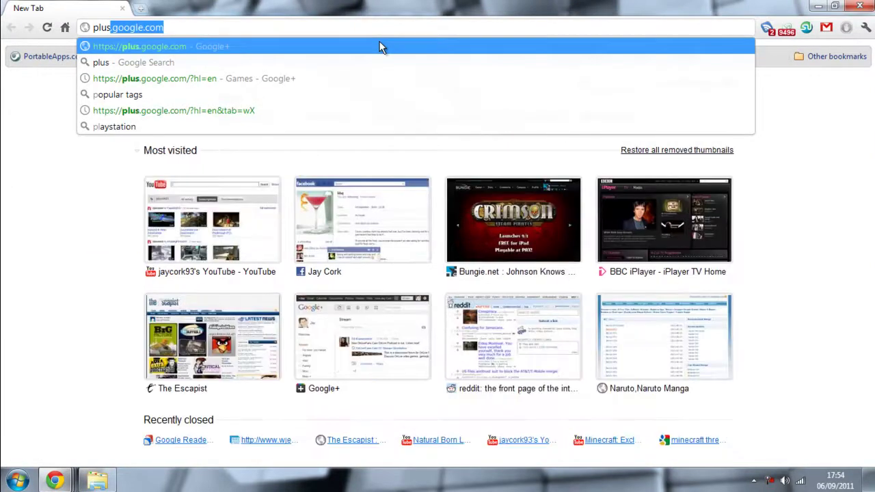
pyautogui.click(379, 42)
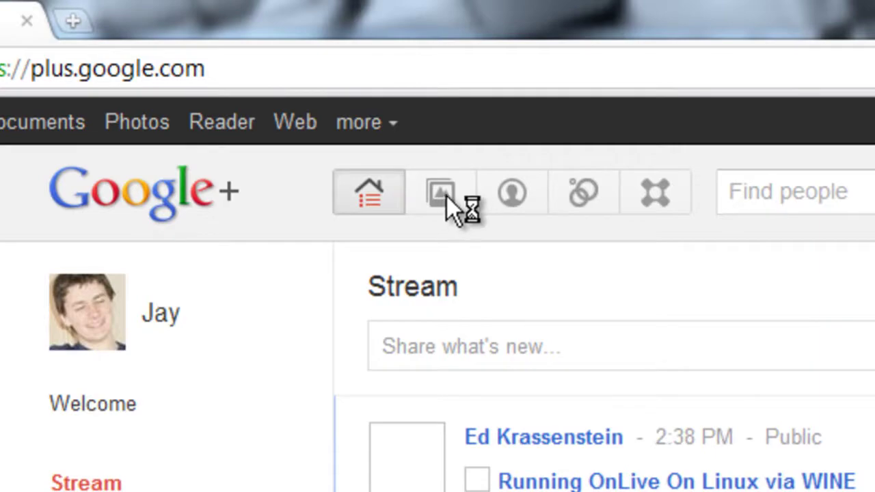
pyautogui.click(446, 196)
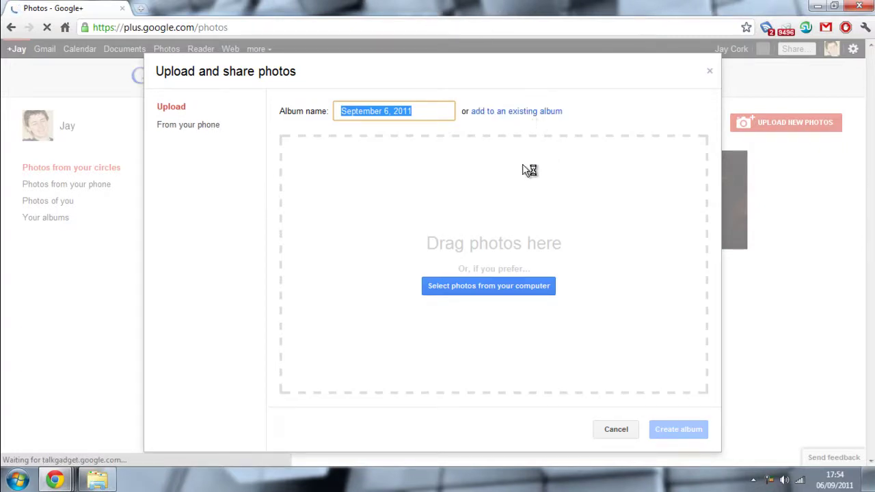
pyautogui.click(482, 285)
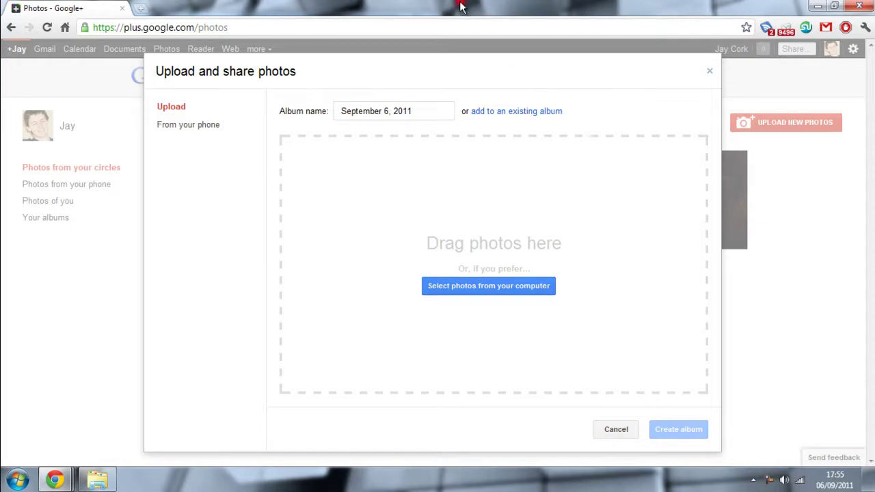
# - Drag the downloaded JPEG from the pick&zip folder into the Google+ Drag photos here zone
pyautogui.moveTo(460, 6); pyautogui.dragTo(874, 28)
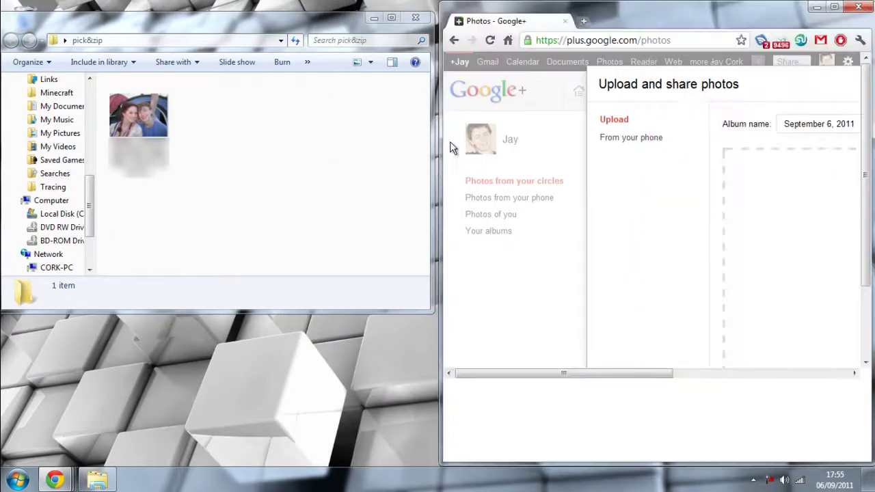
pyautogui.click(214, 132)
pyautogui.hotkey('ctrl', 'a')
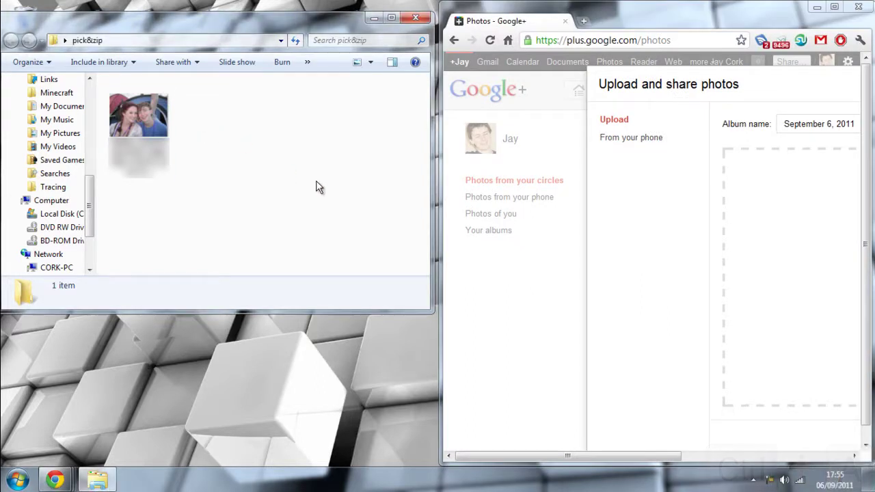
pyautogui.click(149, 117)
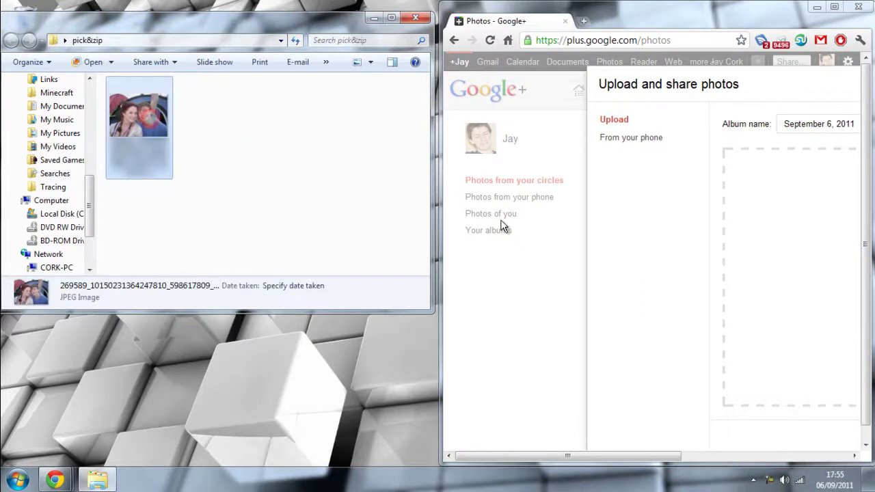
pyautogui.moveTo(503, 226); pyautogui.dragTo(776, 227)
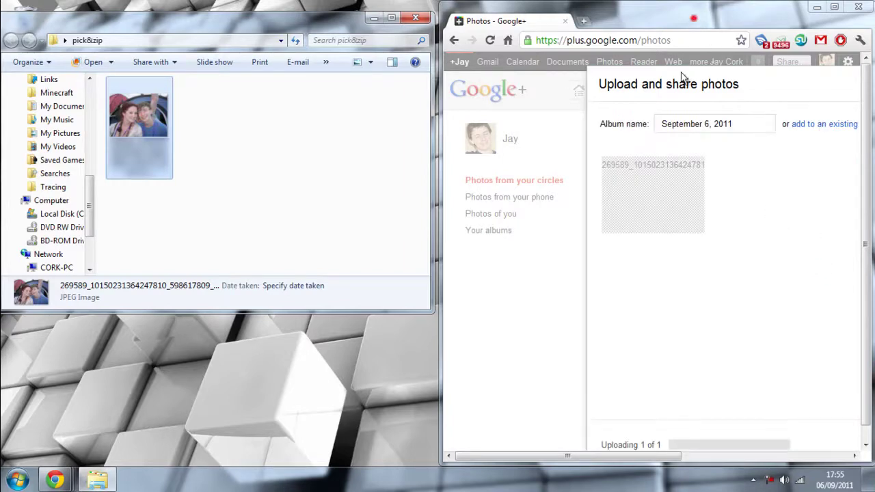
pyautogui.moveTo(684, 17); pyautogui.dragTo(645, 1)
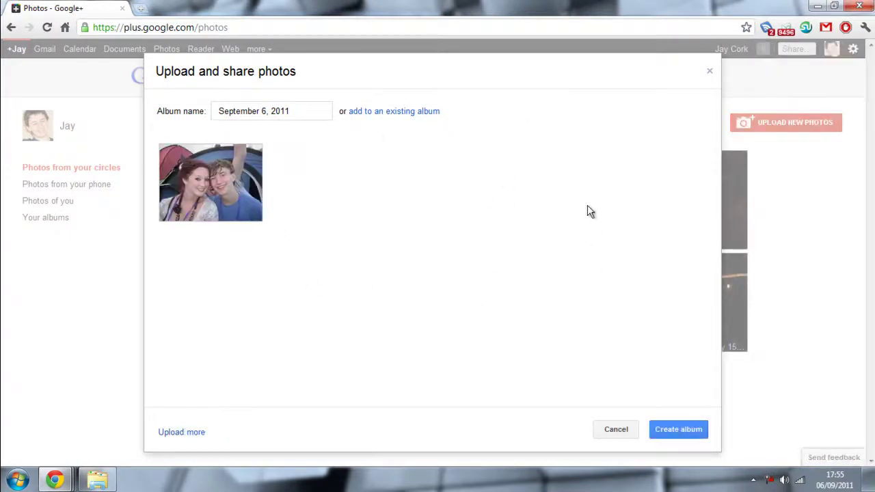
# - Replace the default album name with 'Tutoral'
pyautogui.click(283, 107)
pyautogui.tripleClick(283, 107)
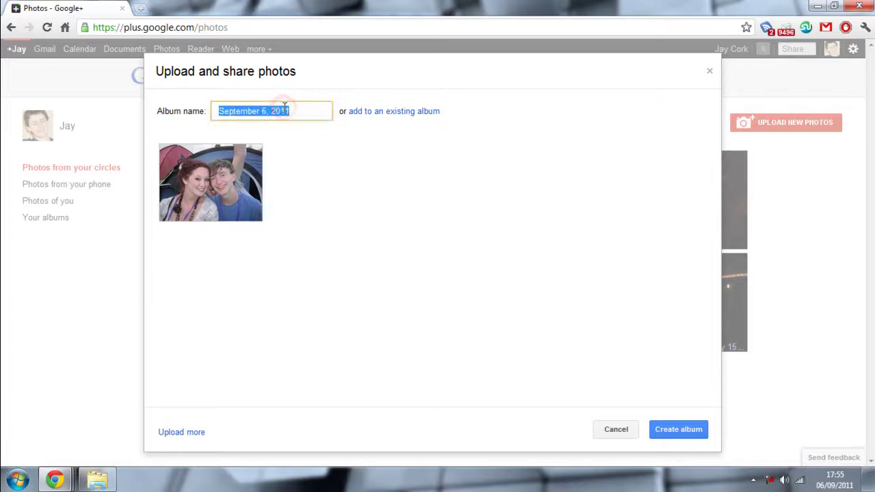
pyautogui.write('Tutoral')
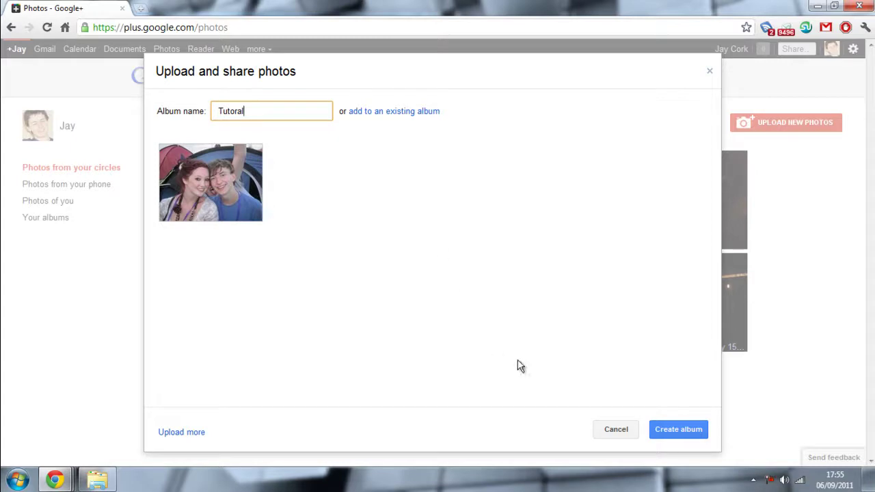
# - Create the album and cancel the Share album prompt without sharing it
pyautogui.click(676, 431)
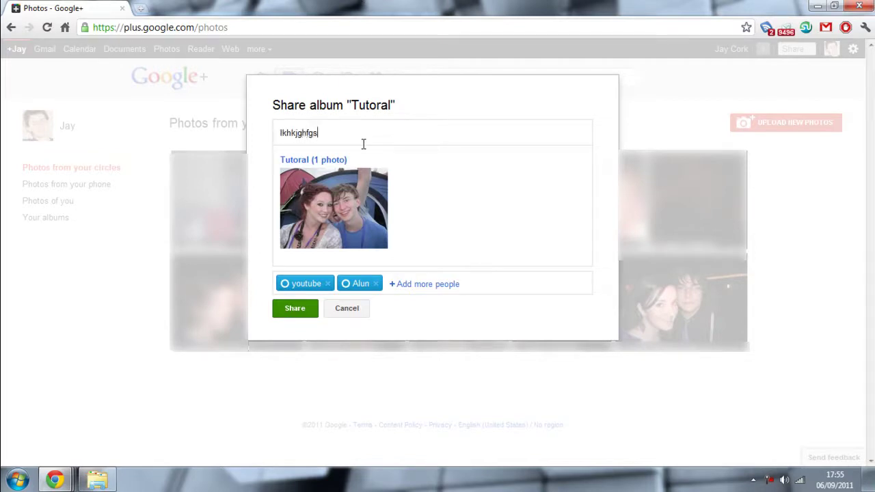
pyautogui.write('ahsgdfh')
pyautogui.press('BackSpace')
pyautogui.press('BackSpace')
pyautogui.press('BackSpace')
pyautogui.press('BackSpace')
pyautogui.press('BackSpace')
pyautogui.press('BackSpace')
pyautogui.press('BackSpace')
pyautogui.press('BackSpace')
pyautogui.press('BackSpace')
pyautogui.press('BackSpace')
pyautogui.press('BackSpace')
pyautogui.press('BackSpace')
pyautogui.press('BackSpace')
pyautogui.press('BackSpace')
pyautogui.press('BackSpace')
pyautogui.press('BackSpace')
pyautogui.press('BackSpace')
pyautogui.press('BackSpace')
pyautogui.press('BackSpace')
pyautogui.press('BackSpace')
pyautogui.click(340, 310)
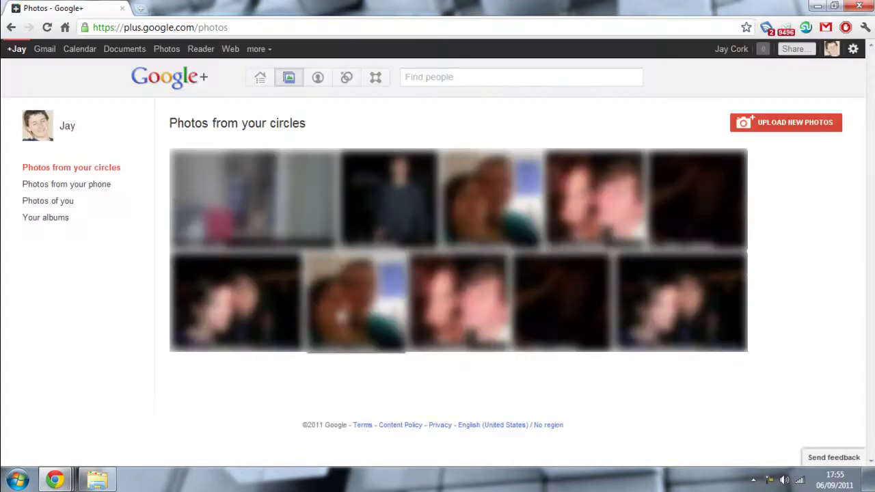
# - Open the Tutoral album from Your albums, keep visibility at Only you, and view its photo
pyautogui.click(57, 218)
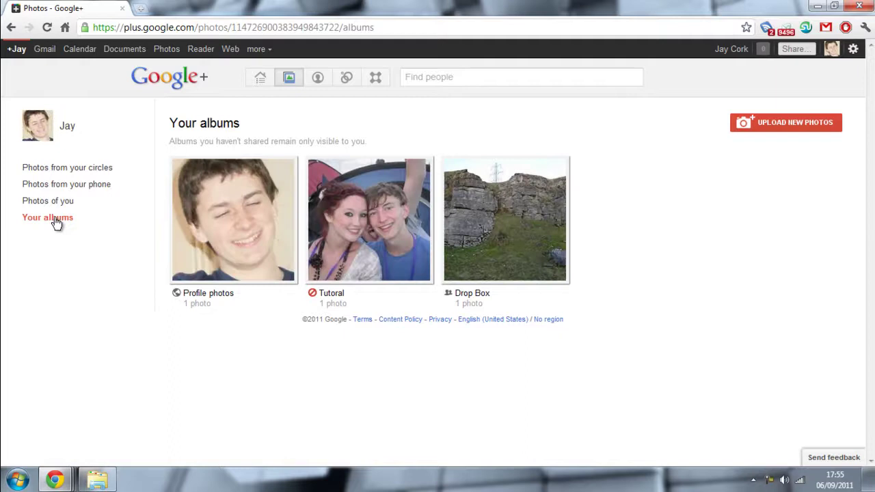
pyautogui.click(390, 218)
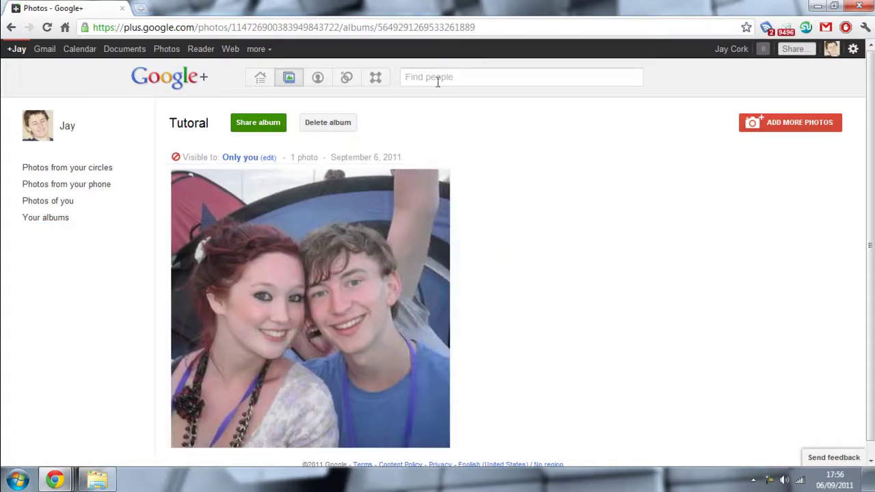
pyautogui.scroll(-1, 870, 149)
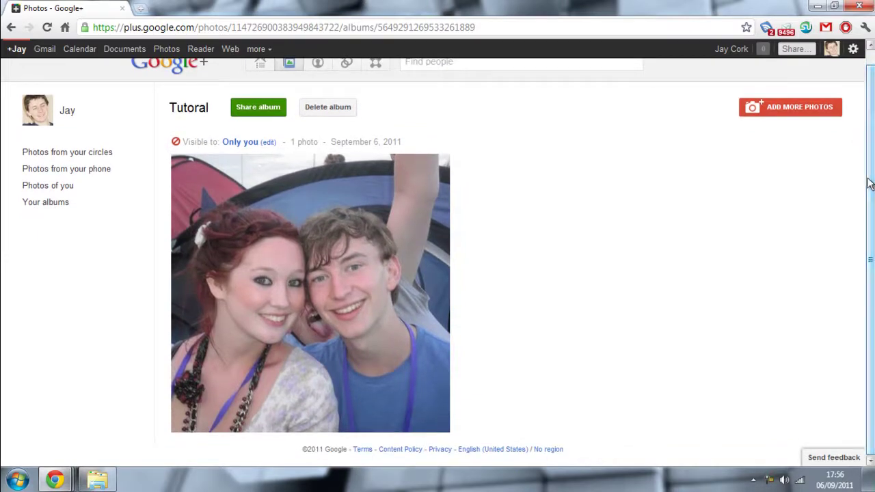
pyautogui.moveTo(284, 179)
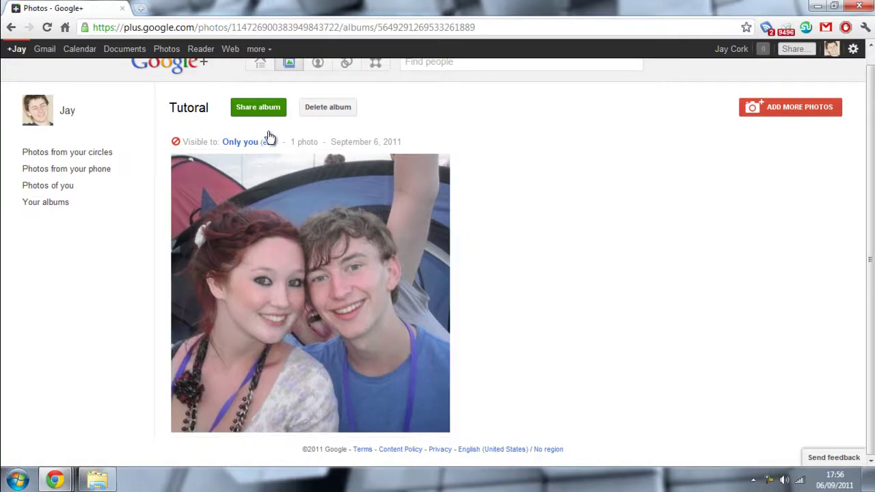
pyautogui.click(269, 145)
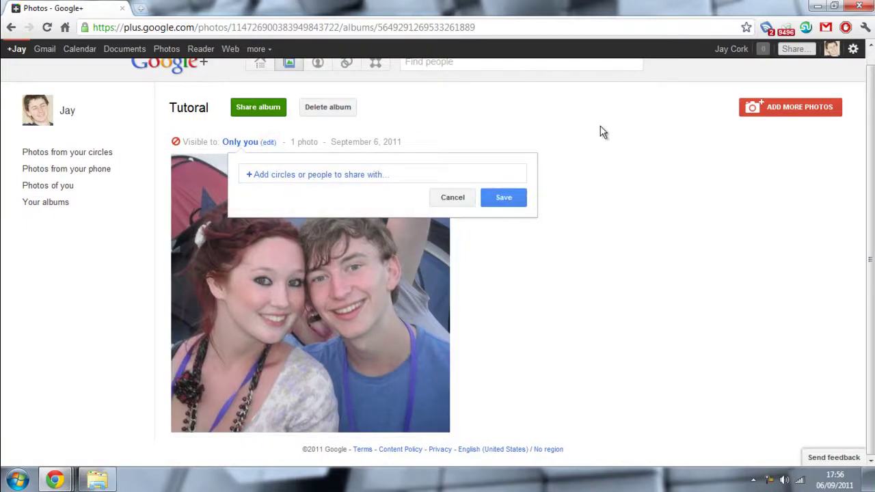
pyautogui.click(453, 198)
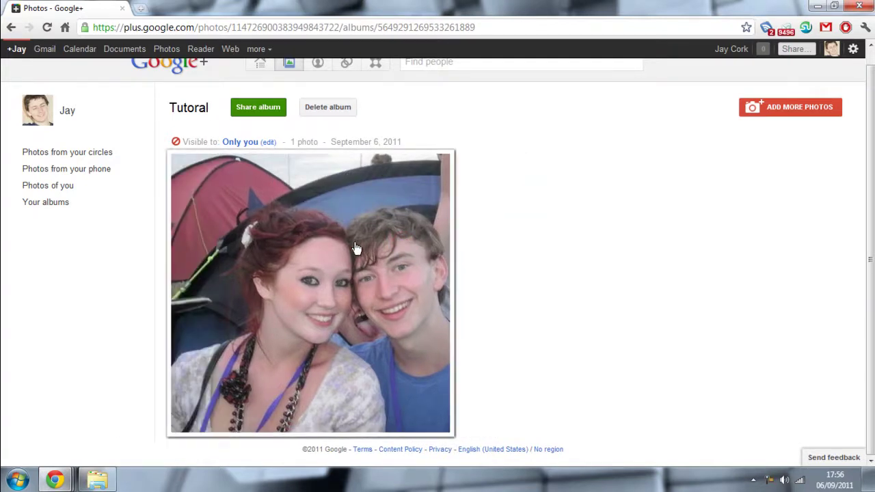
pyautogui.click(324, 241)
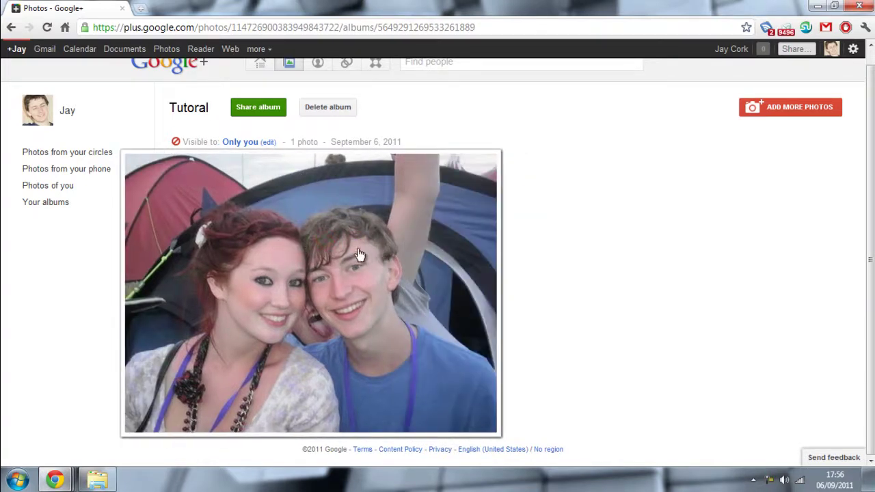
pyautogui.click(358, 251)
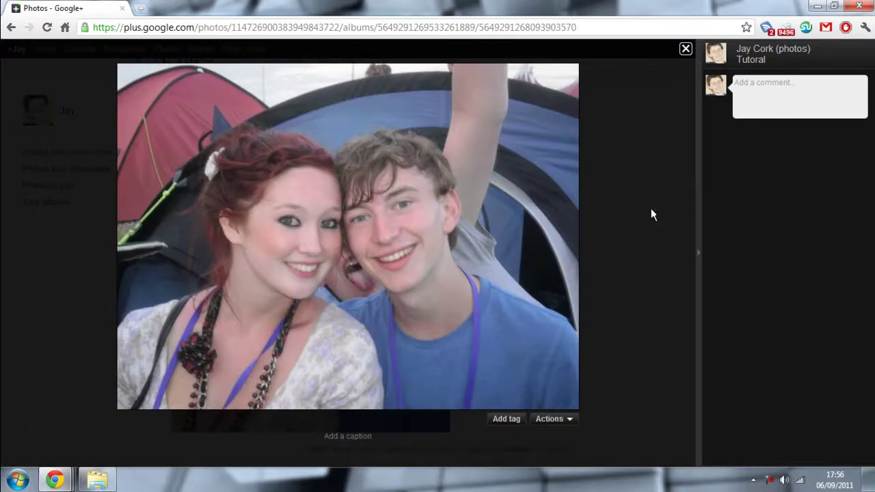
pyautogui.click(510, 424)
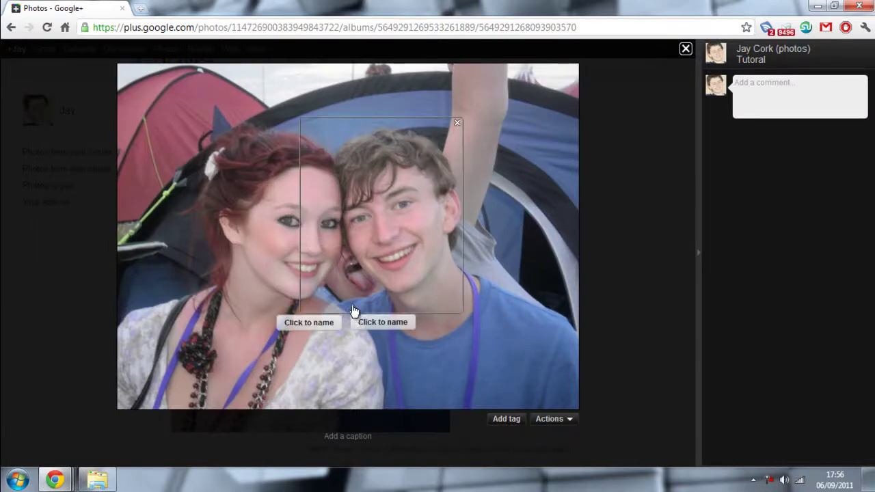
pyautogui.moveTo(381, 139); pyautogui.dragTo(235, 315)
pyautogui.click(380, 321)
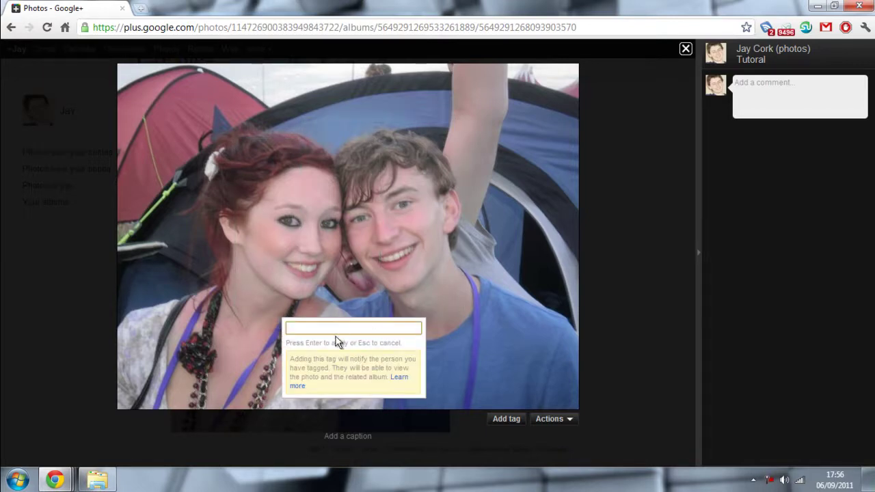
pyautogui.write('en')
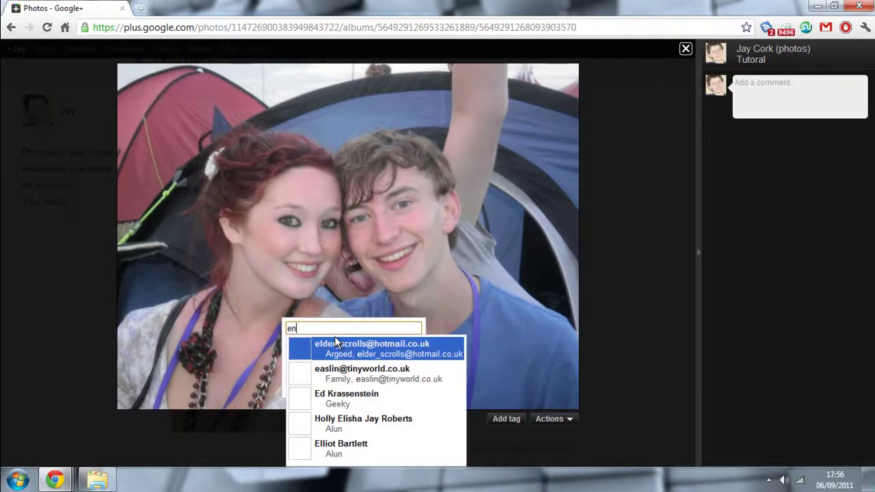
pyautogui.write('e')
pyautogui.press('BackSpace')
pyautogui.press('BackSpace')
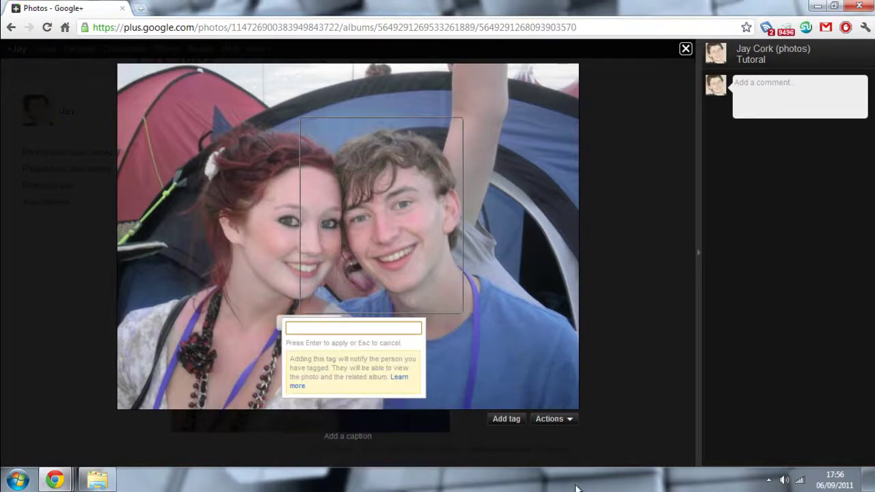
pyautogui.click(684, 48)
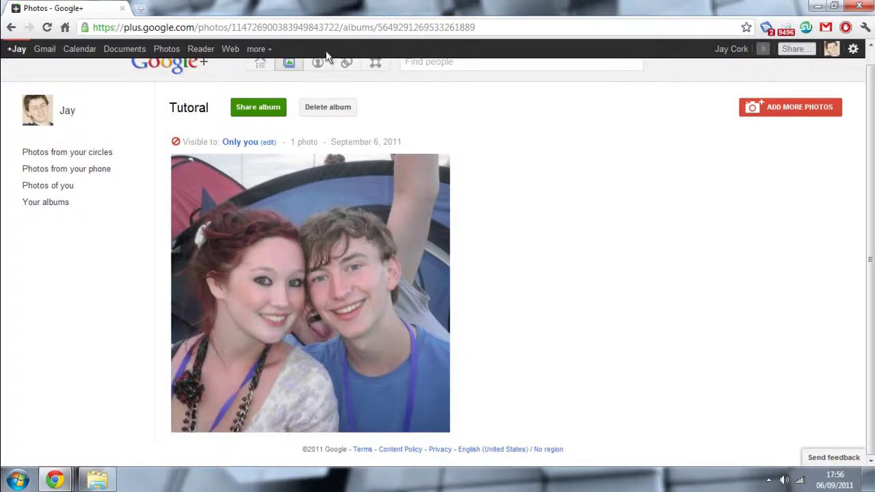